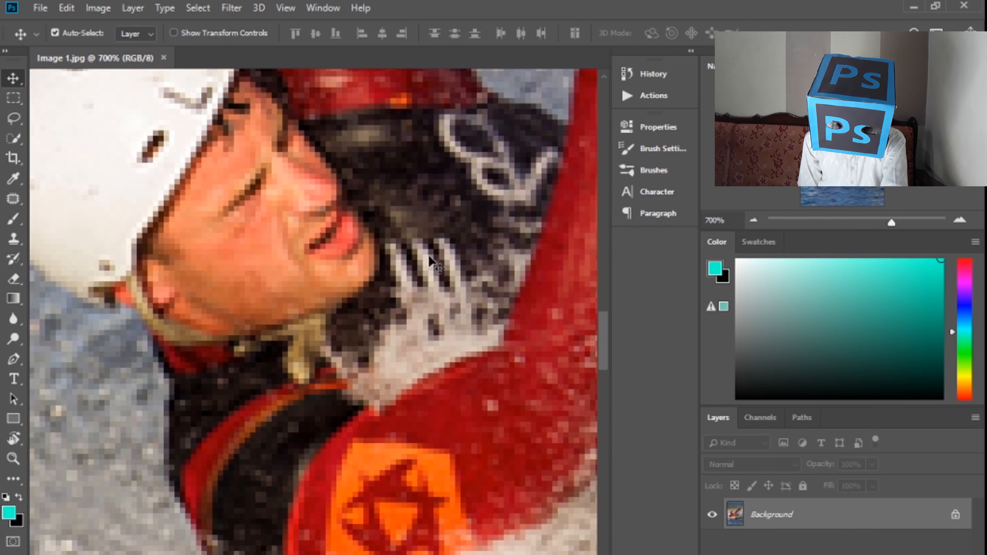
# - Open the Image Size settings for the photo and keep Pixels as the width unit
pyautogui.scroll(3, 430, 261)
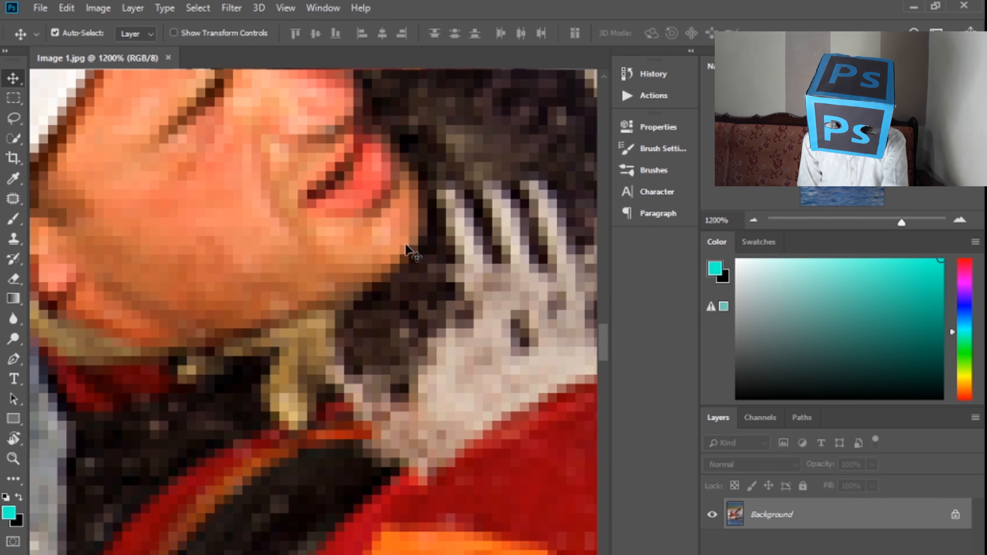
pyautogui.hotkey('ctrl', '0')
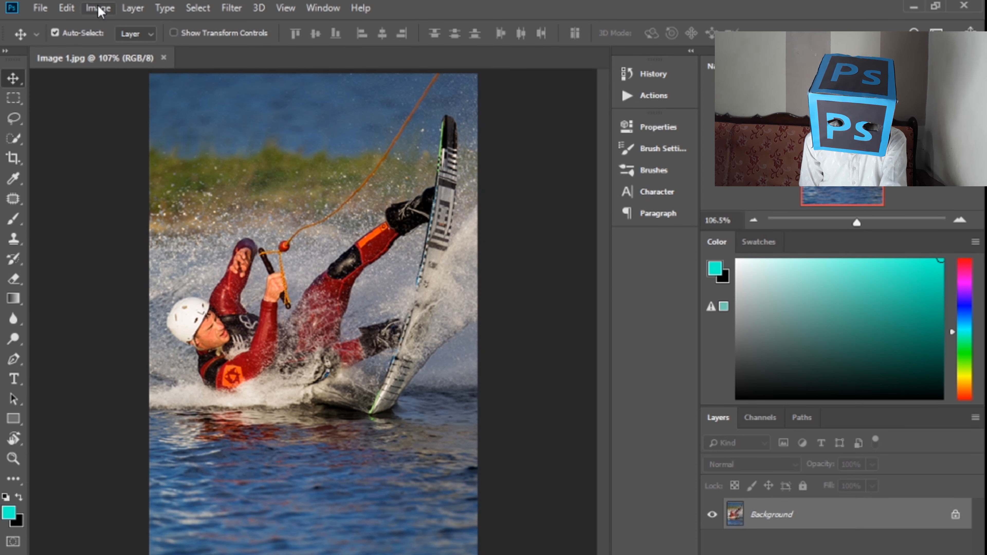
pyautogui.click(101, 10)
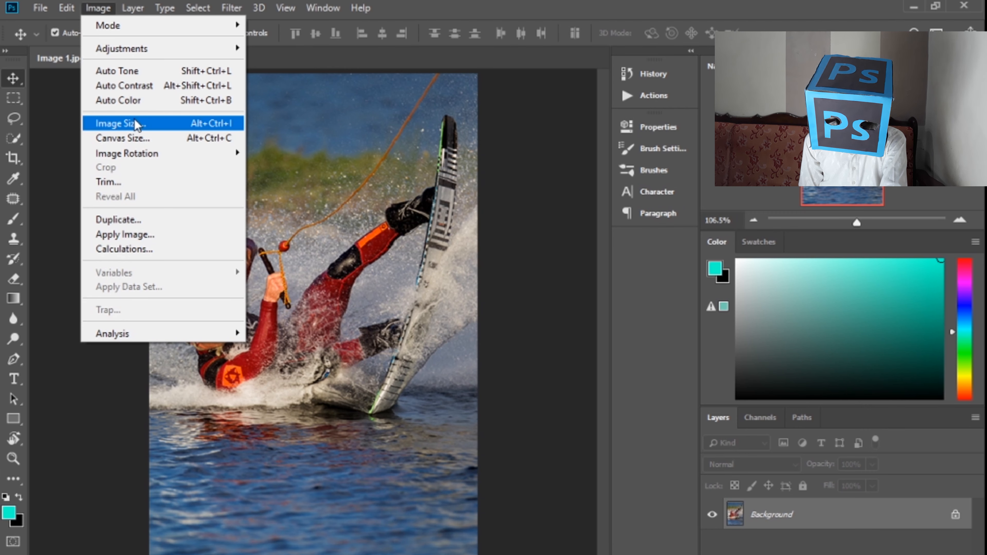
pyautogui.click(120, 124)
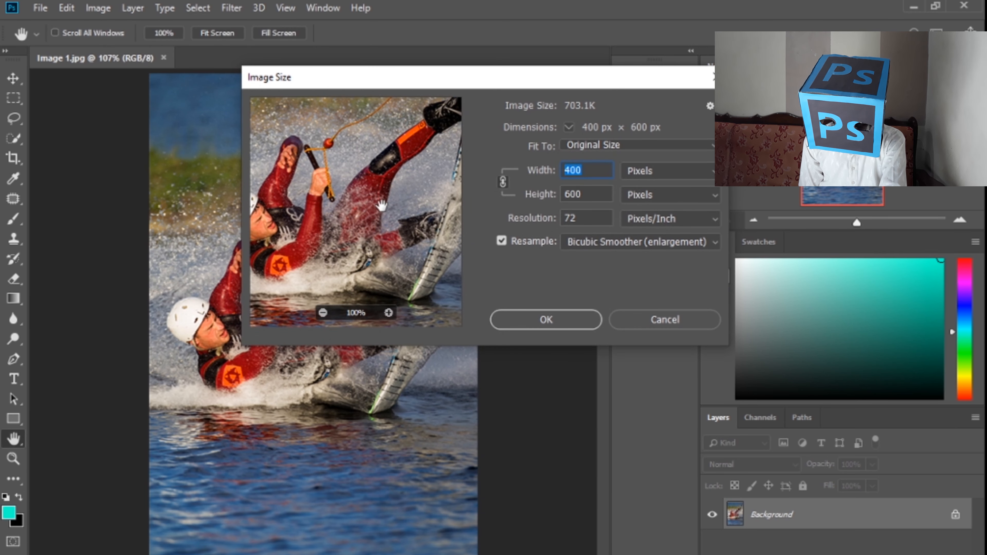
pyautogui.moveTo(589, 214); pyautogui.dragTo(554, 224)
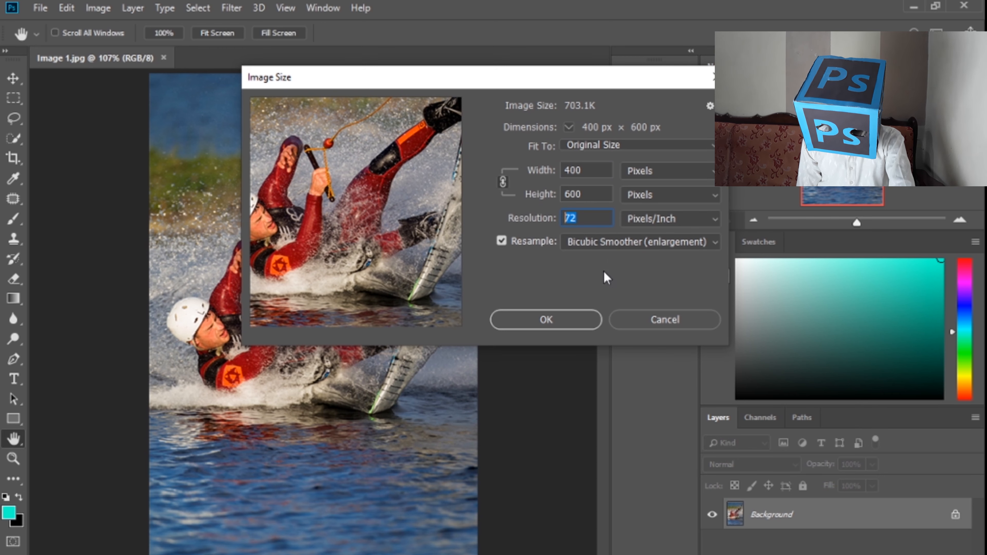
pyautogui.click(706, 177)
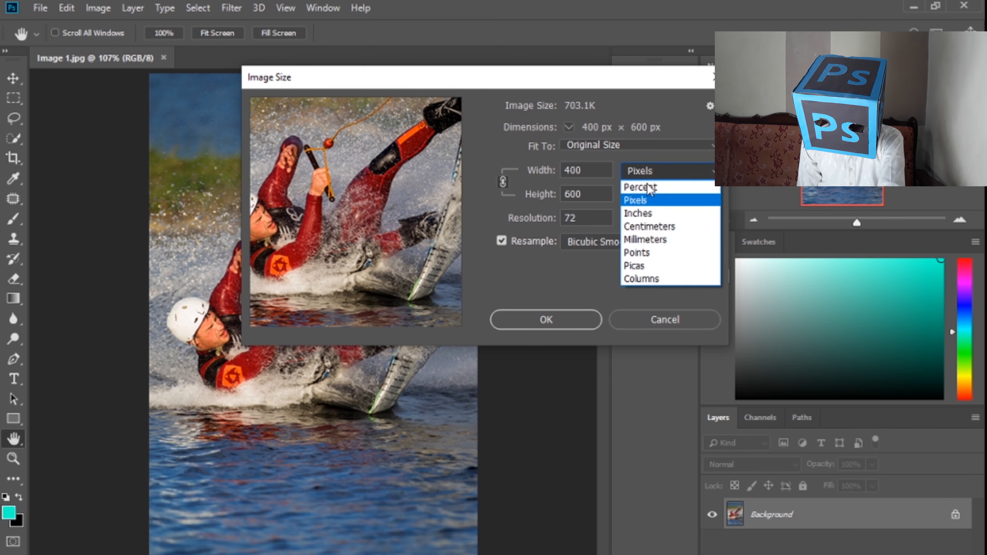
pyautogui.click(635, 206)
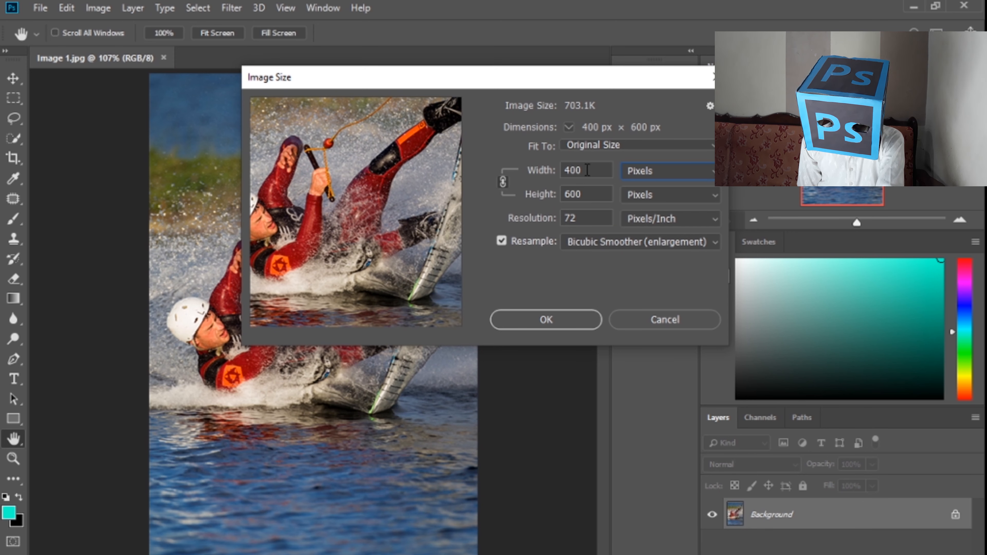
# - Set the image width to 3000 pixels with the proportions linked, previewing the rider's face
pyautogui.moveTo(587, 169); pyautogui.dragTo(553, 170)
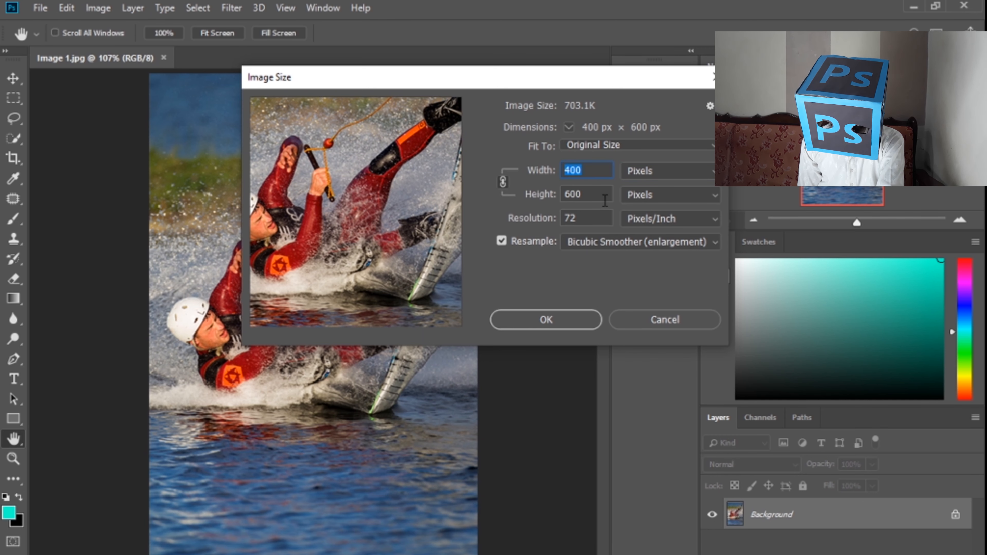
pyautogui.moveTo(602, 201); pyautogui.dragTo(564, 201)
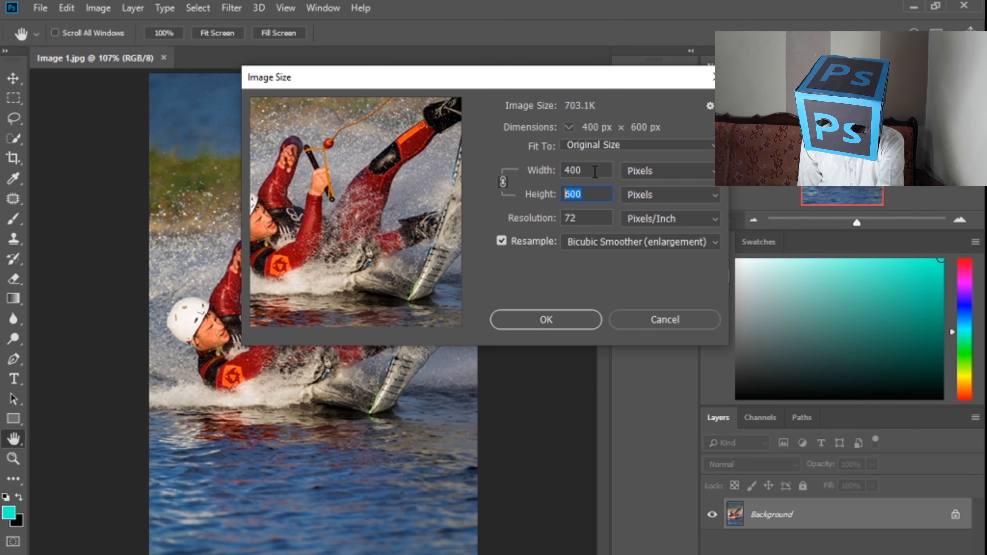
pyautogui.click(595, 172)
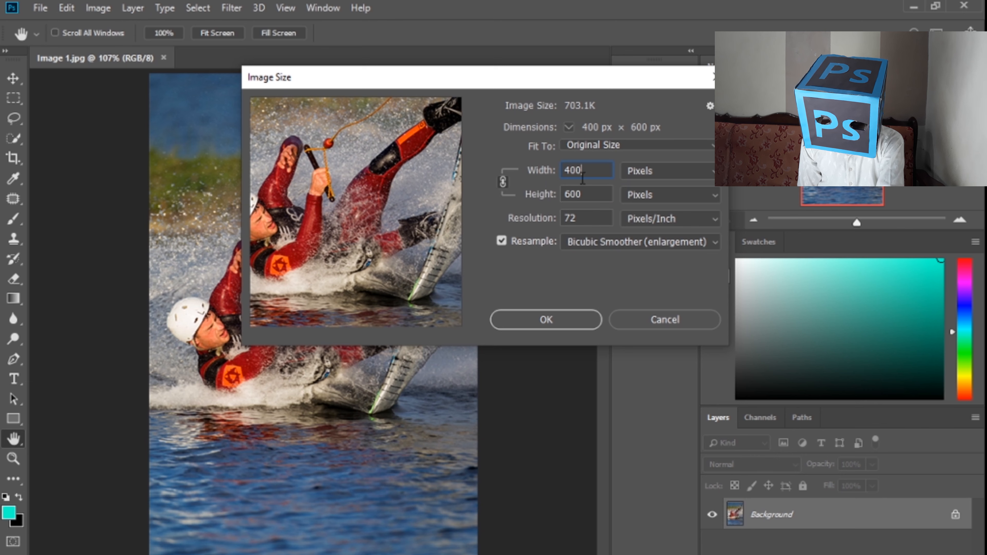
pyautogui.moveTo(587, 171); pyautogui.dragTo(548, 176)
pyautogui.press('BackSpace')
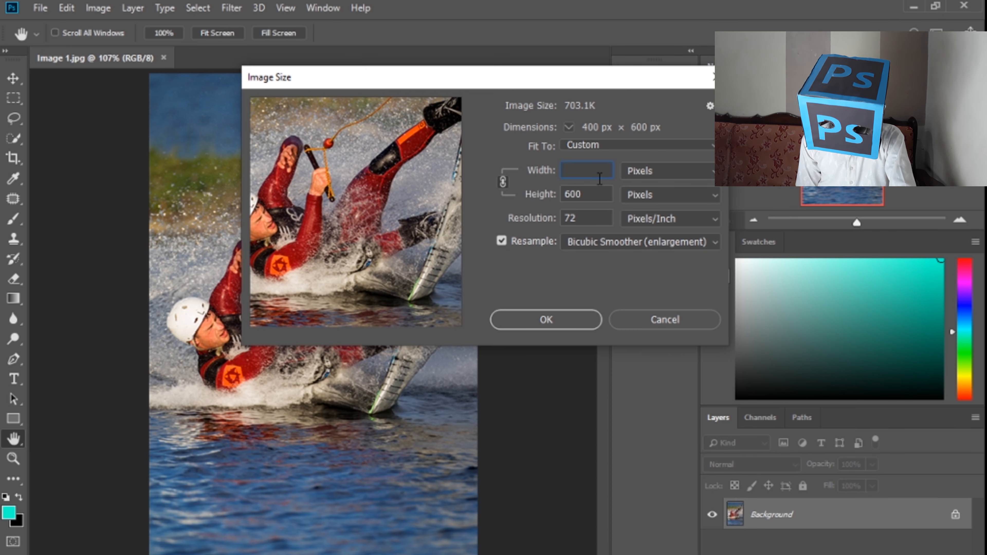
pyautogui.write('3')
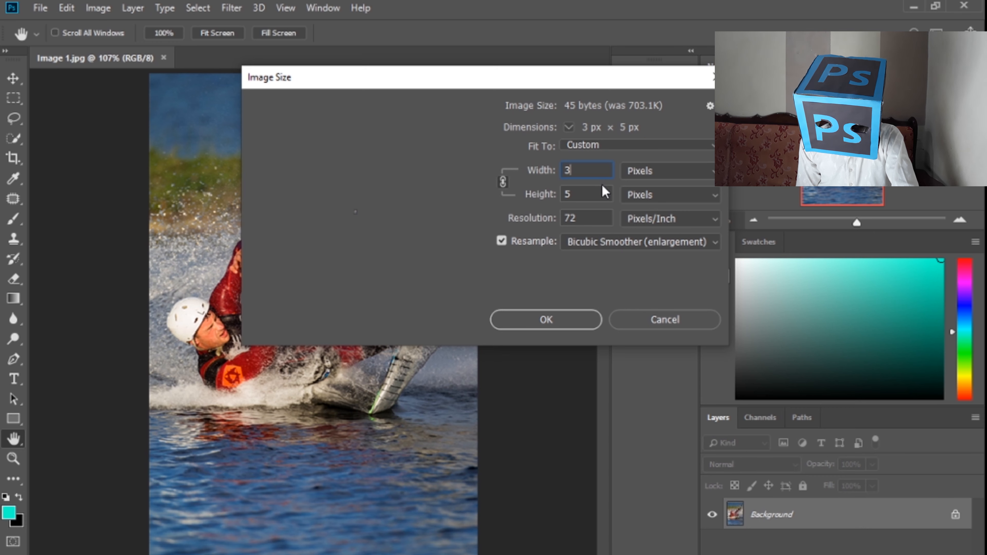
pyautogui.write('000')
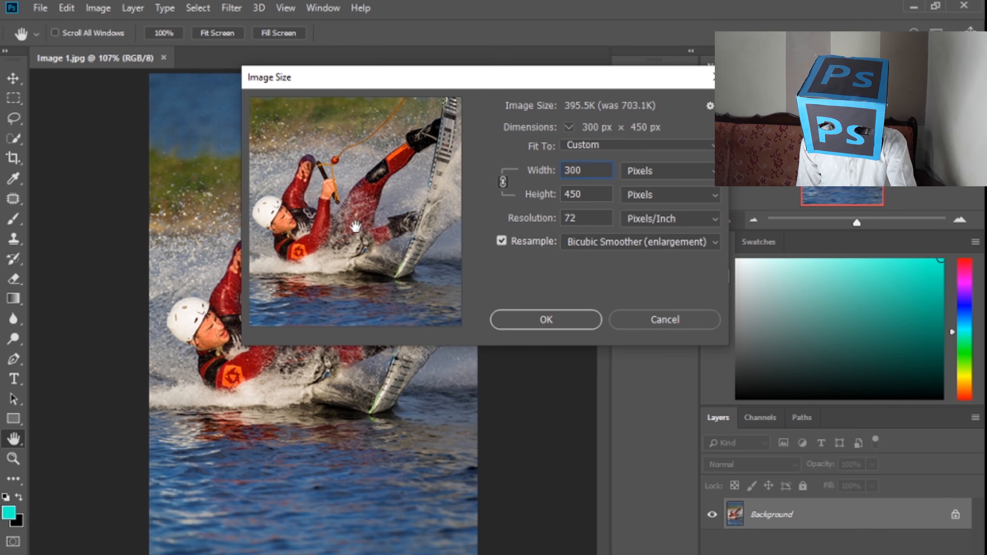
pyautogui.moveTo(281, 193); pyautogui.dragTo(349, 184)
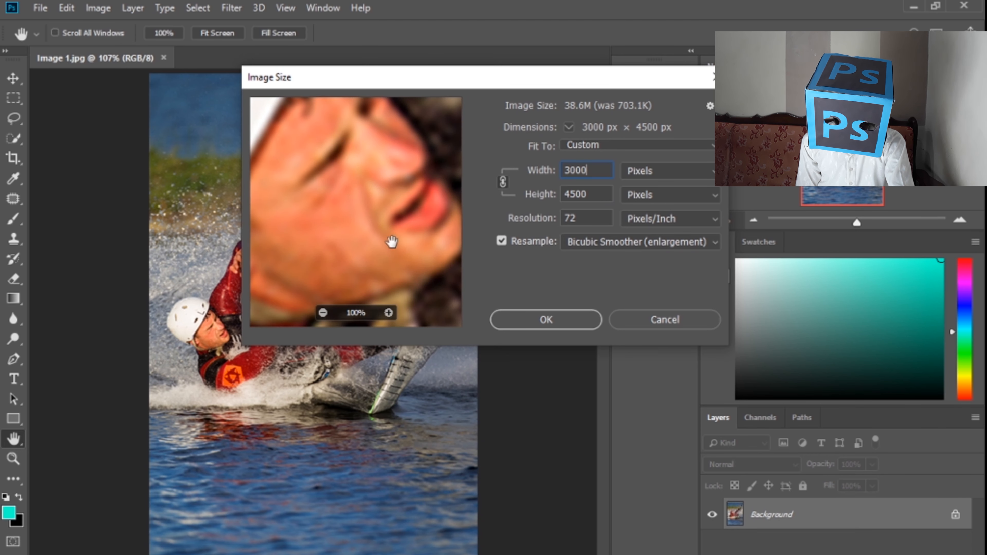
pyautogui.press('Up')
pyautogui.press('Up')
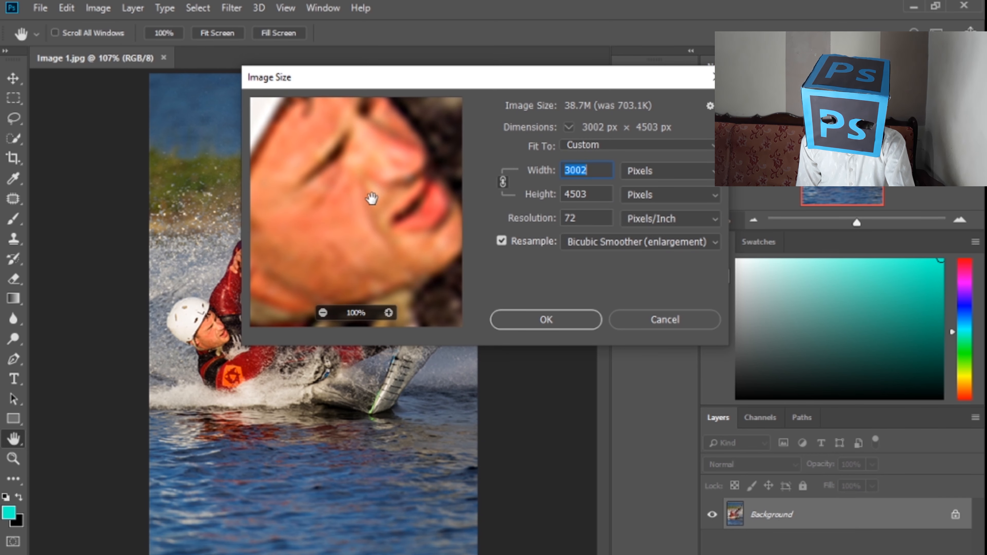
pyautogui.write('3000')
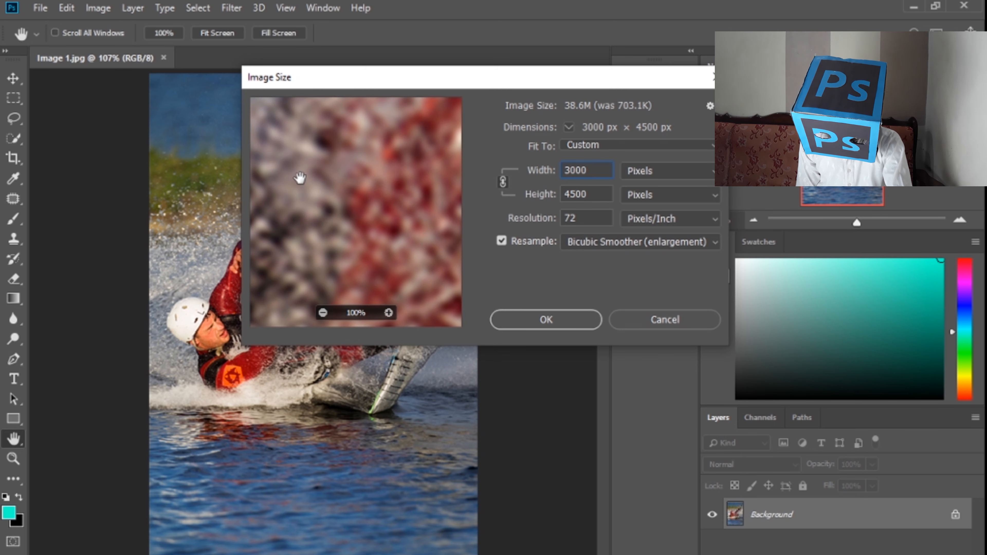
# - Check the face in the resize preview, keep Bicubic Smoother (enlargement) resampling, and apply the new image size
pyautogui.moveTo(298, 174); pyautogui.dragTo(421, 197)
pyautogui.moveTo(307, 203)
pyautogui.mouseDown()
pyautogui.moveTo(432, 202)
pyautogui.moveTo(414, 197)
pyautogui.moveTo(373, 216)
pyautogui.moveTo(425, 214)
pyautogui.mouseUp()
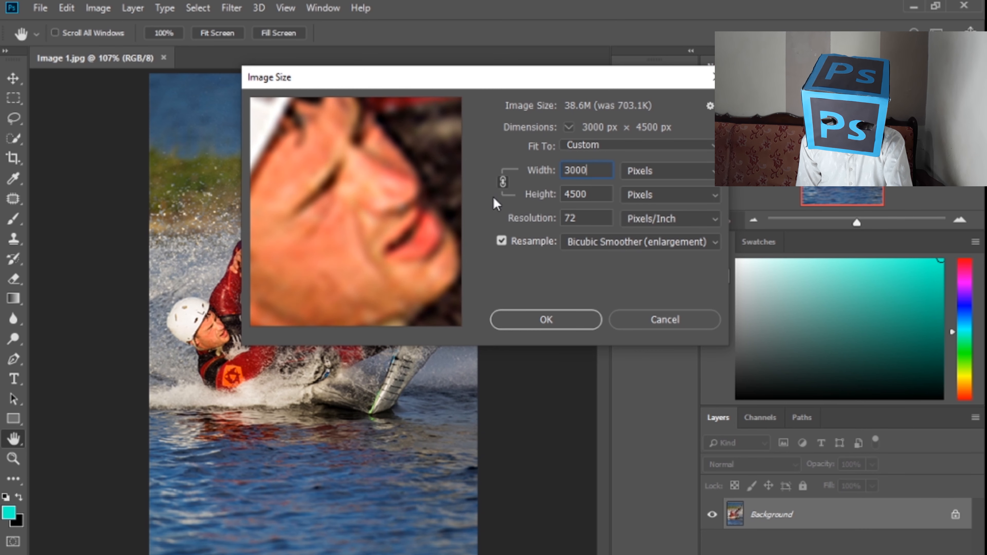
pyautogui.moveTo(367, 203); pyautogui.dragTo(395, 238)
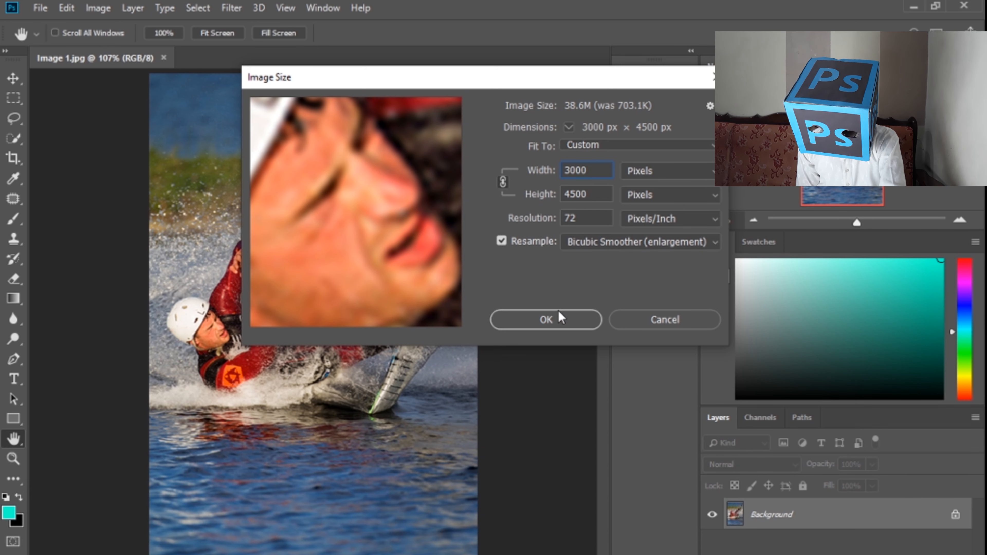
pyautogui.moveTo(413, 241); pyautogui.dragTo(357, 233)
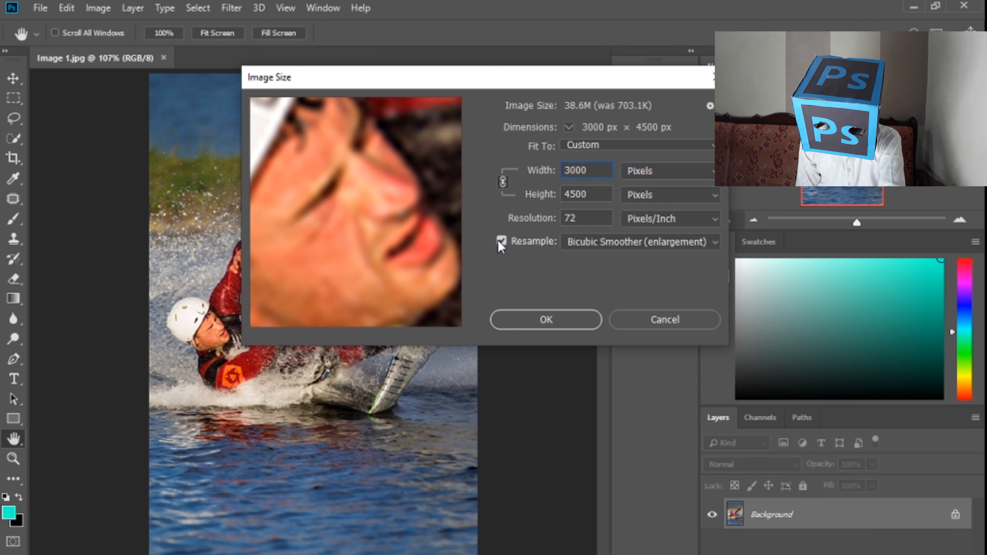
pyautogui.click(636, 243)
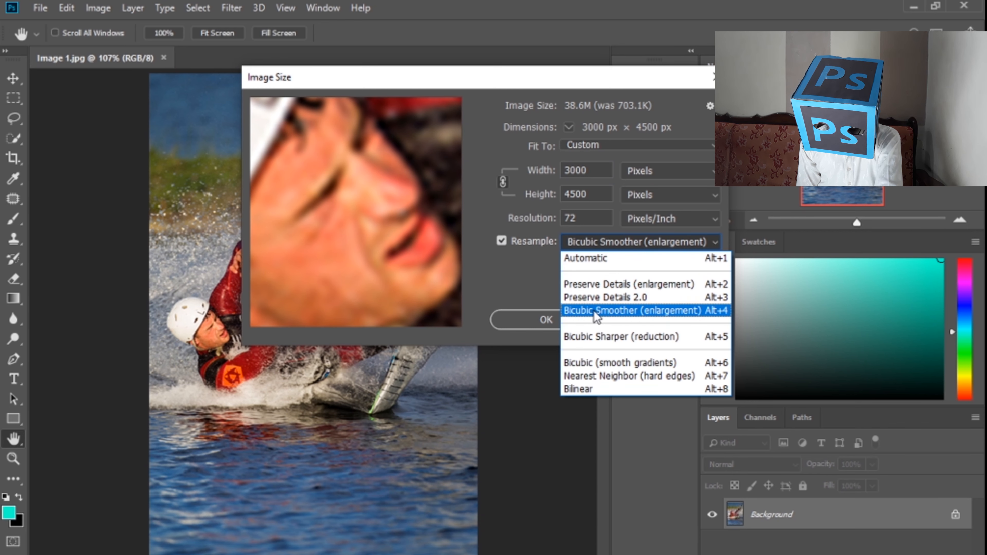
pyautogui.click(717, 318)
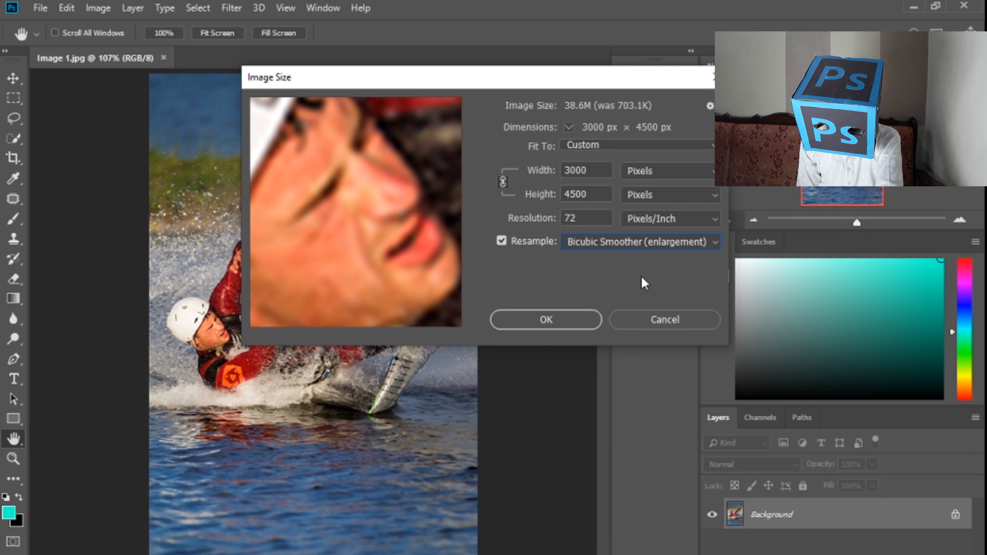
pyautogui.click(535, 327)
pyautogui.press('v')
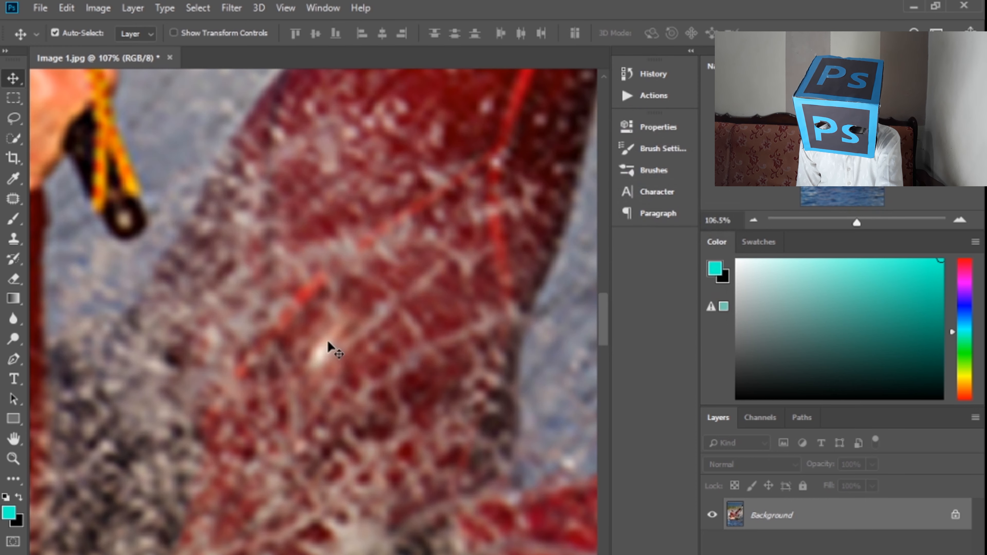
# - Examine the rider's face and helmet in the enlarged photo at up to 200% zoom
pyautogui.hotkey('ctrl', '0')
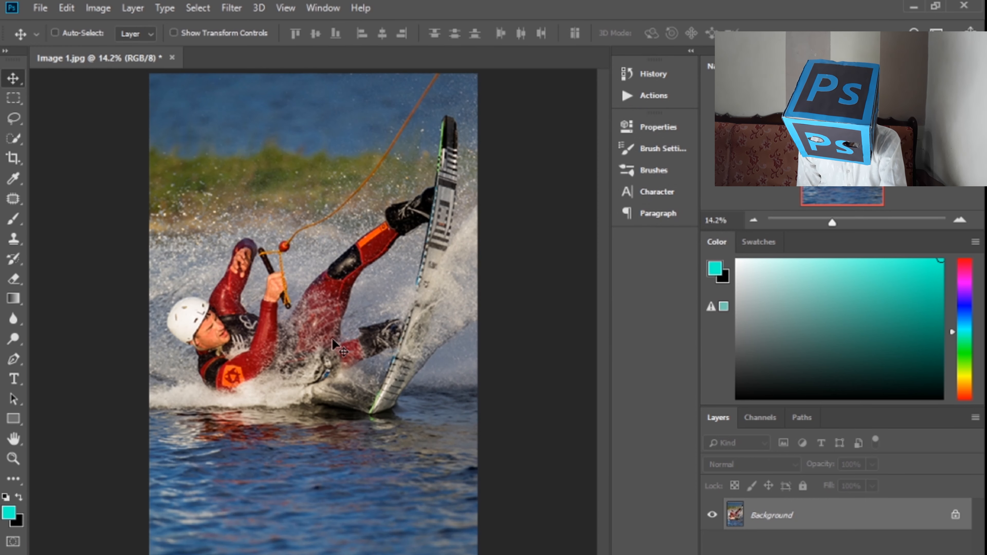
pyautogui.hotkey('ctrl', '+')
pyautogui.hotkey('ctrl', '+')
pyautogui.hotkey('ctrl', '+')
pyautogui.hotkey('ctrl', '+')
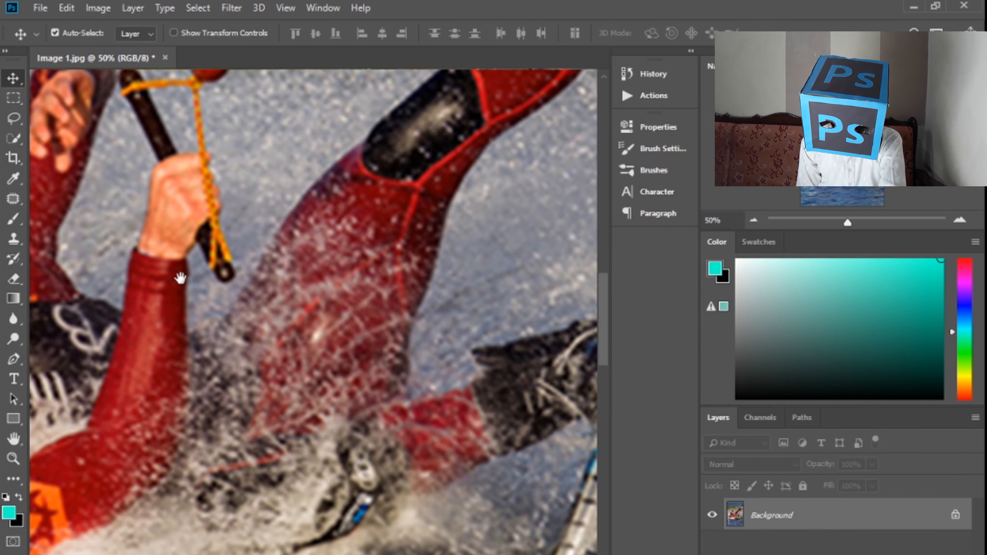
pyautogui.moveTo(181, 280); pyautogui.dragTo(386, 247)
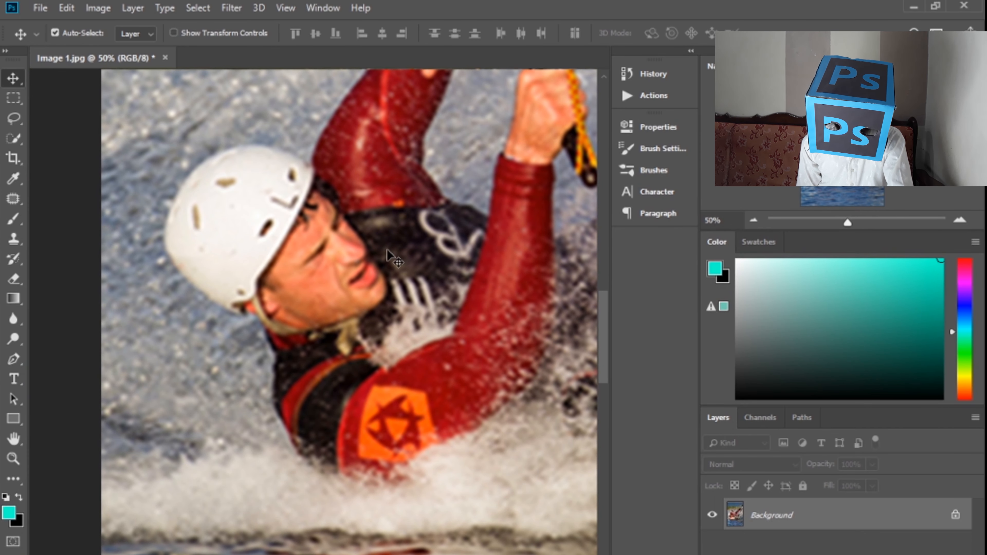
pyautogui.hotkey('ctrl', '+')
pyautogui.hotkey('ctrl', '+')
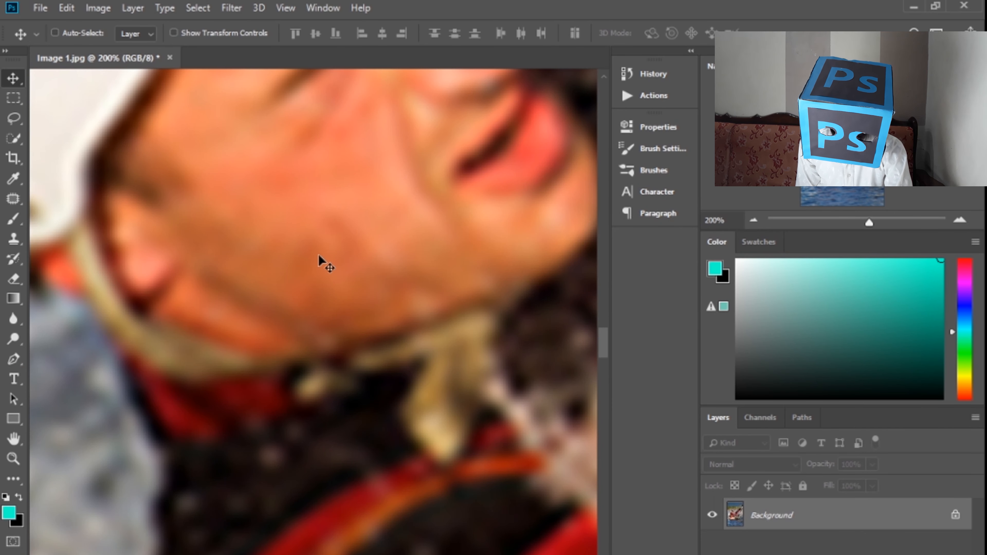
pyautogui.hotkey('ctrl', '-')
pyautogui.moveTo(429, 182); pyautogui.dragTo(393, 312)
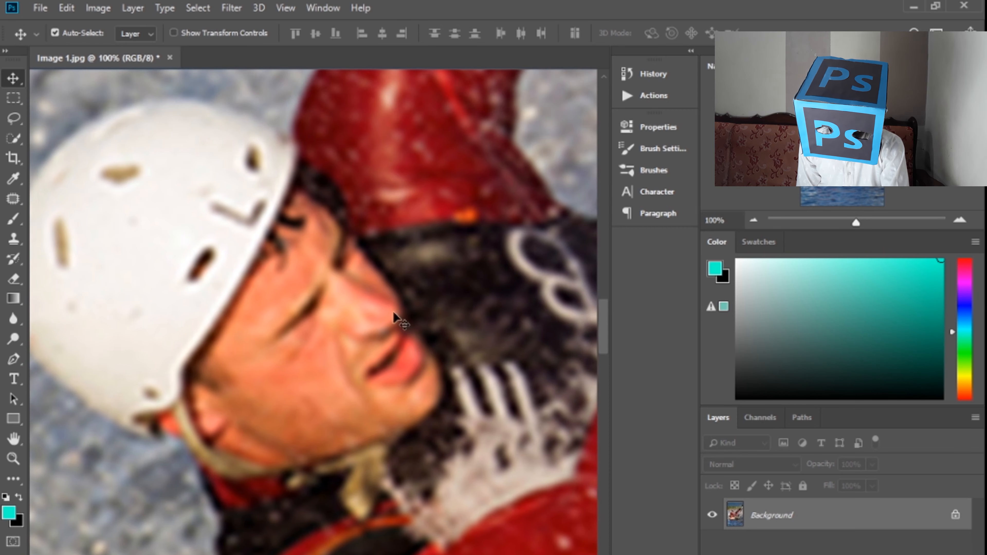
pyautogui.hotkey('ctrl', '0')
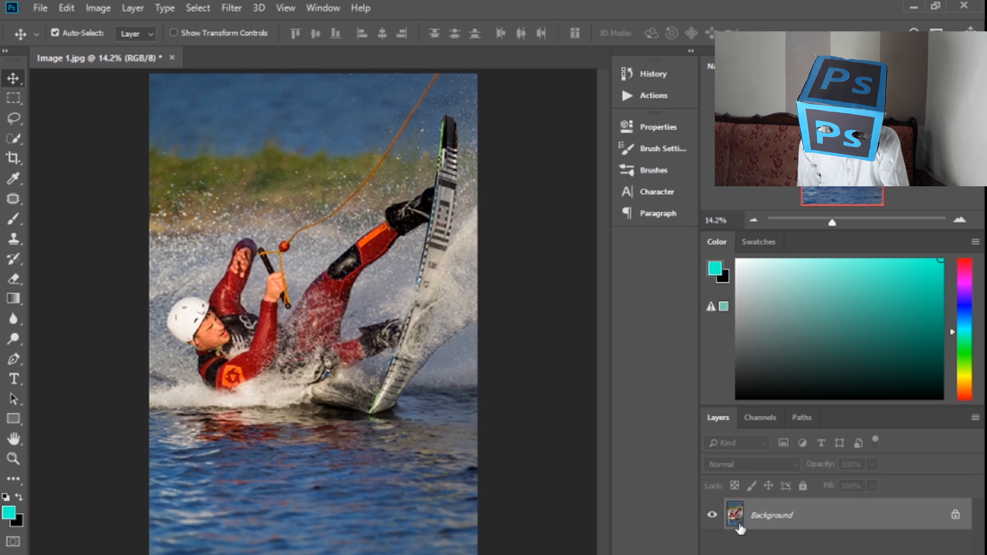
# - Examine the rider's upper body and red sleeve at 50% and 66.7% zoom to judge the enlarged photo's sharpness
pyautogui.hotkey('ctrl', '+')
pyautogui.hotkey('ctrl', '+')
pyautogui.hotkey('ctrl', '+')
pyautogui.hotkey('ctrl', '+')
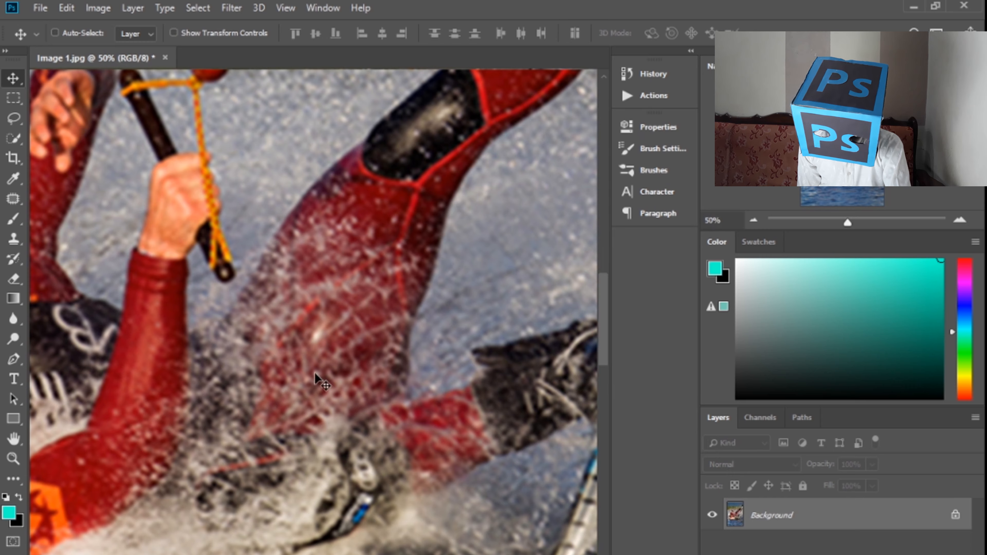
pyautogui.moveTo(225, 384); pyautogui.dragTo(481, 333)
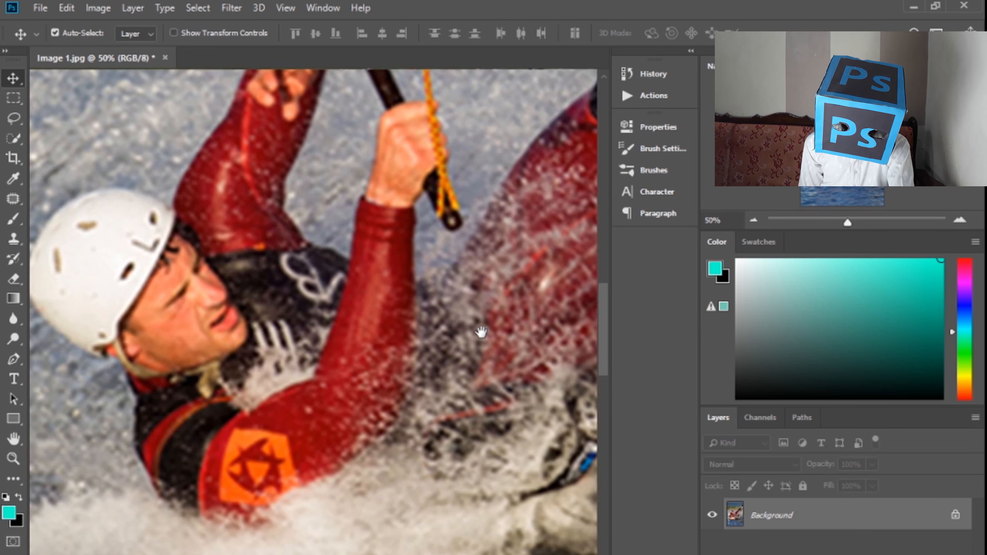
pyautogui.moveTo(401, 439); pyautogui.dragTo(421, 388)
pyautogui.hotkey('ctrl', '+')
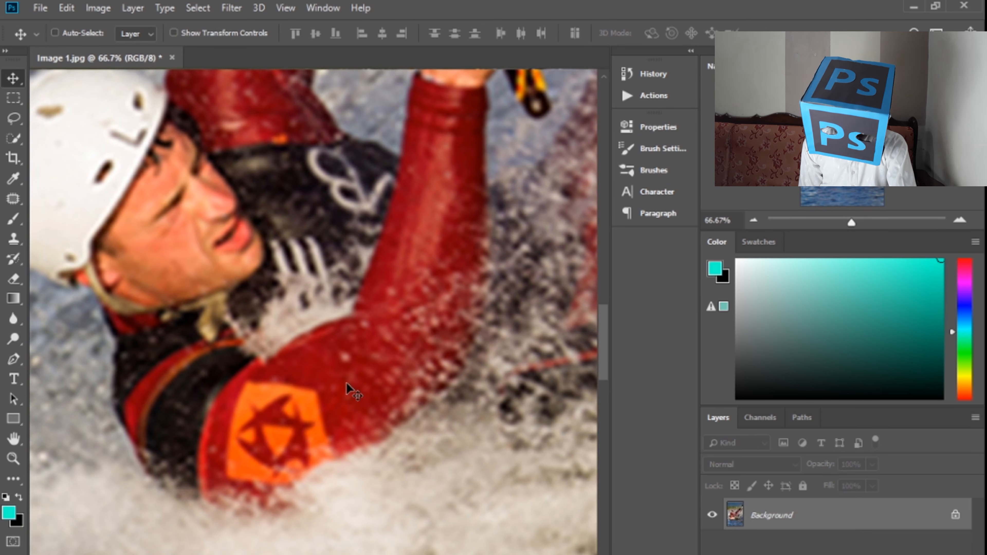
pyautogui.hotkey('ctrl', '0')
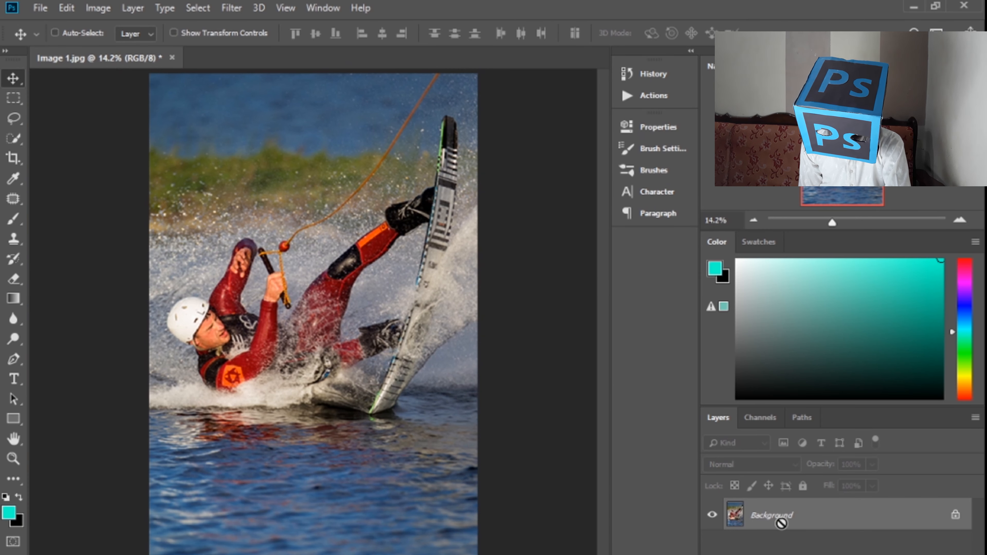
# - Duplicate the background layer and apply a High Pass filter with a 30-pixel radius to the copy
pyautogui.hotkey('ctrl', 'j')
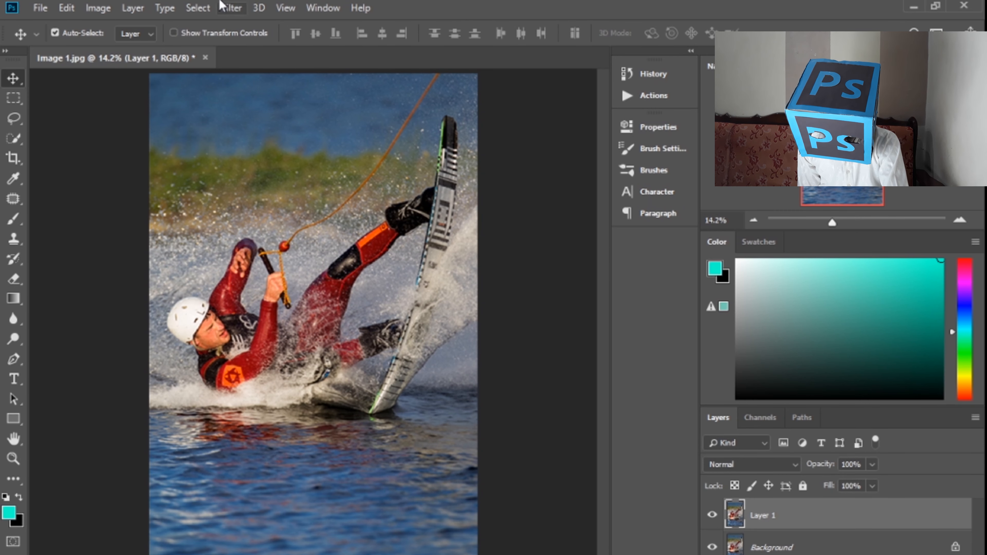
pyautogui.click(230, 8)
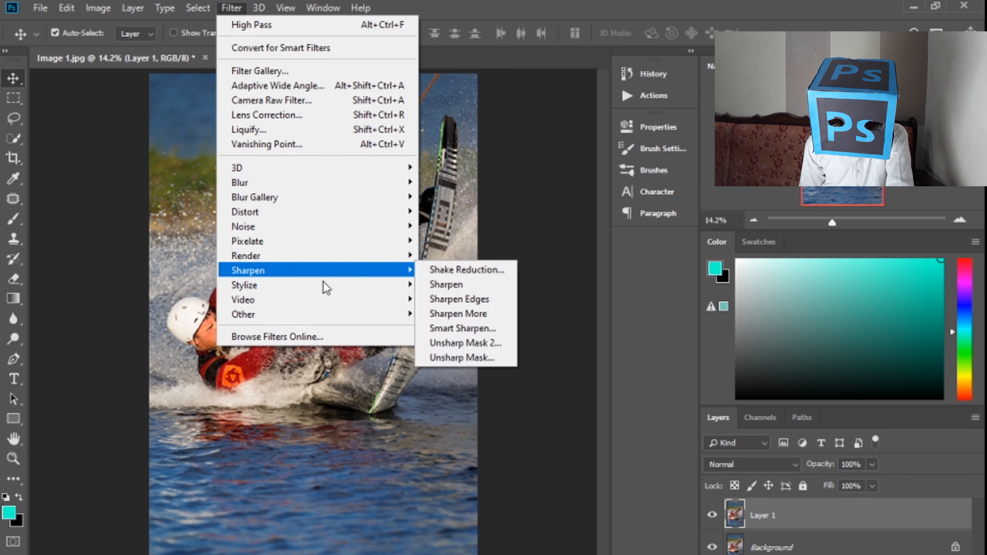
pyautogui.moveTo(400, 316)
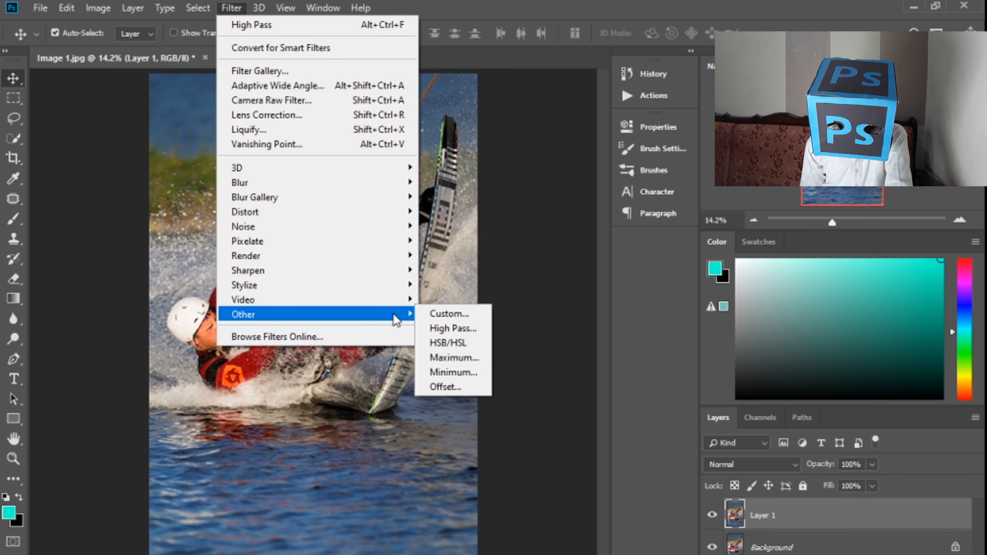
pyautogui.click(442, 329)
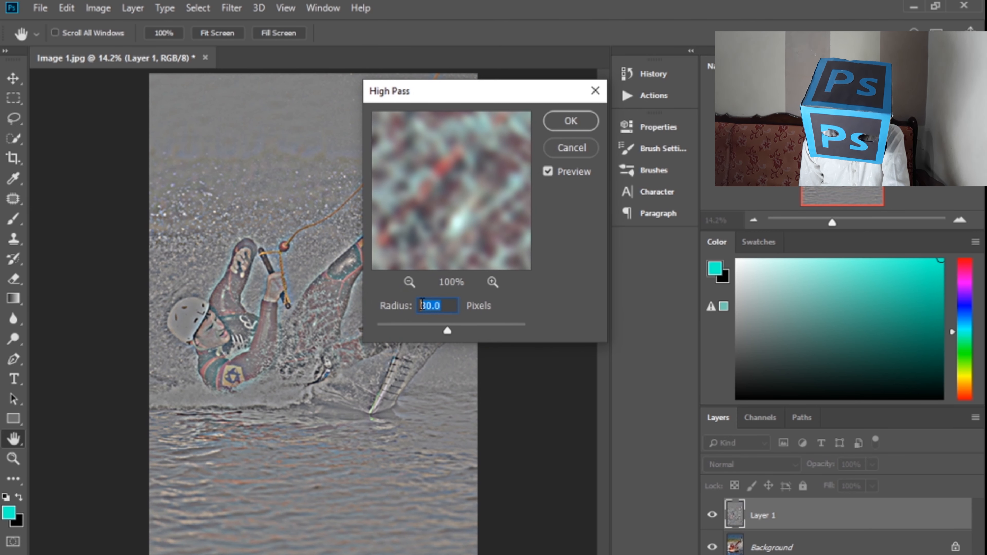
pyautogui.write('30')
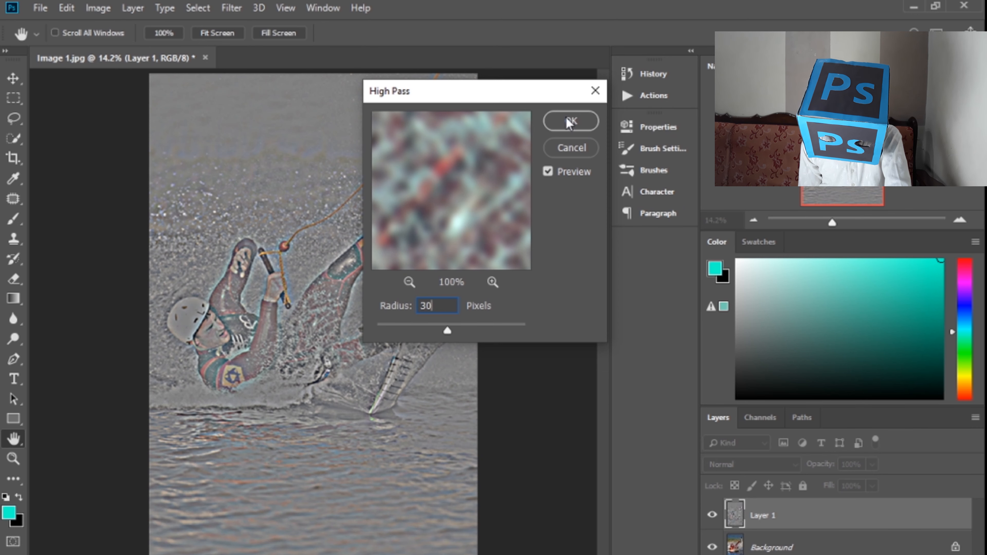
pyautogui.click(569, 123)
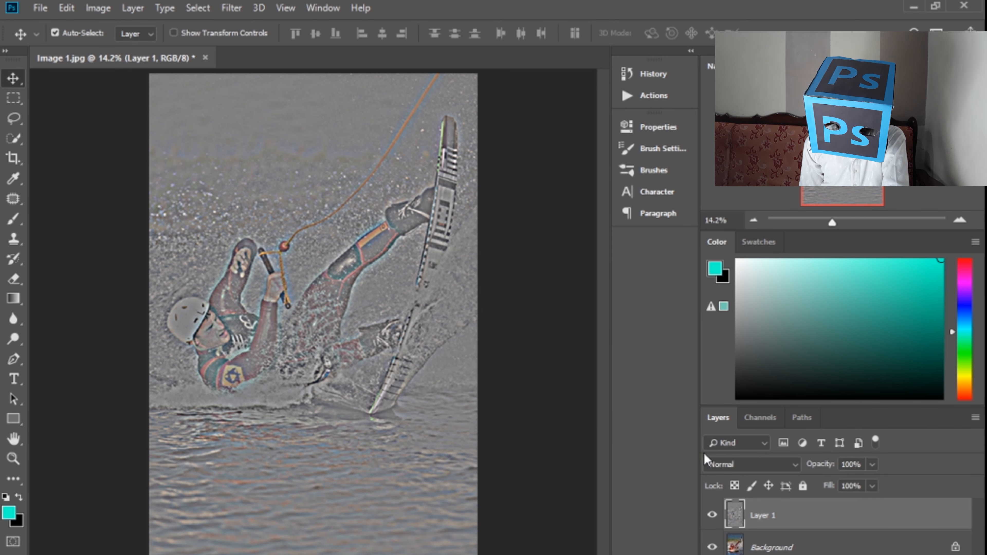
# - Try the Linear Light blend mode on the high-pass layer and inspect the rider's upper body at 50% zoom
pyautogui.click(772, 468)
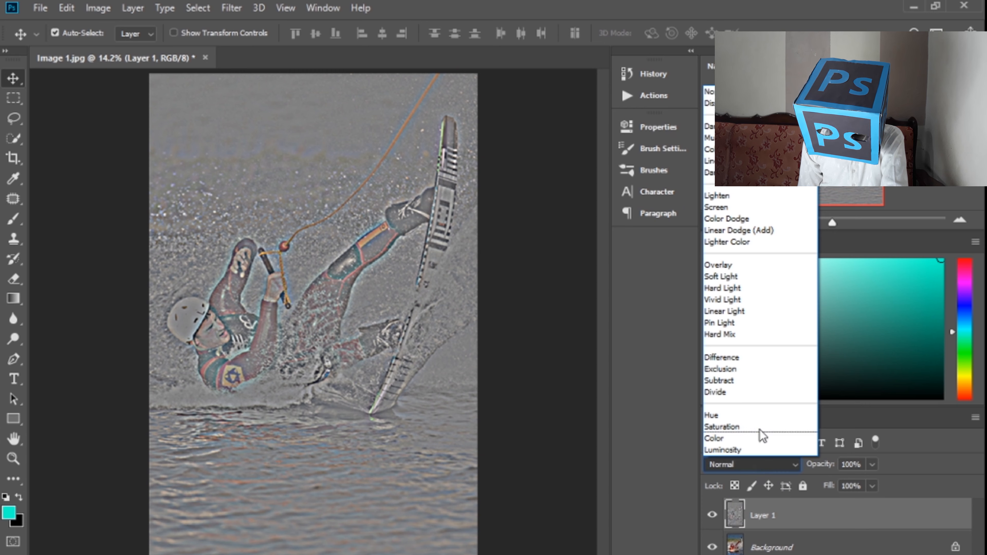
pyautogui.click(733, 312)
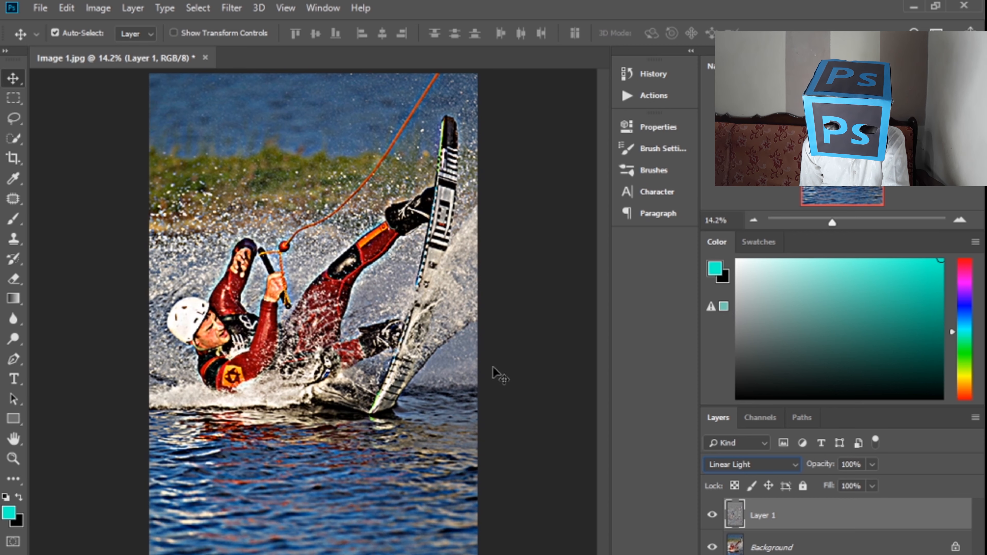
pyautogui.press('ctrl')
pyautogui.hotkey('ctrl', '+')
pyautogui.hotkey('ctrl', '+')
pyautogui.hotkey('ctrl', '+')
pyautogui.hotkey('ctrl', '+')
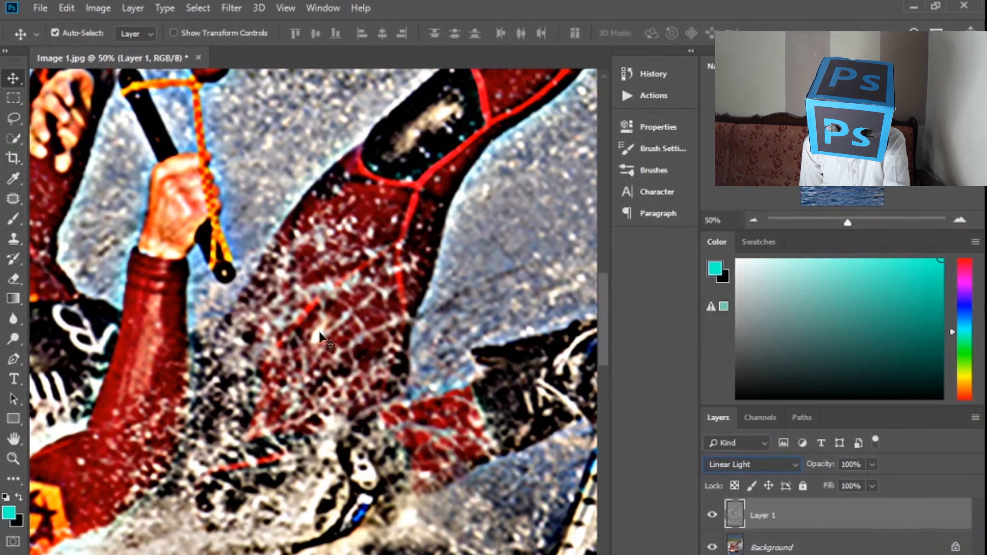
pyautogui.moveTo(242, 333); pyautogui.dragTo(351, 347)
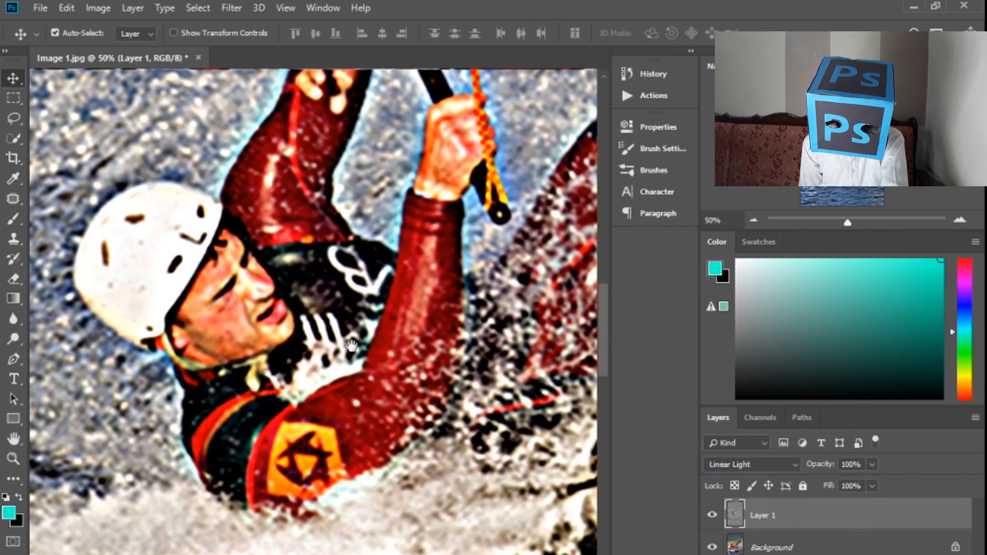
# - Set the high-pass layer's blend mode to Overlay and compare the whole photo with the layer hidden and shown
pyautogui.click(746, 469)
pyautogui.scroll(-3, 727, 203)
pyautogui.click(723, 264)
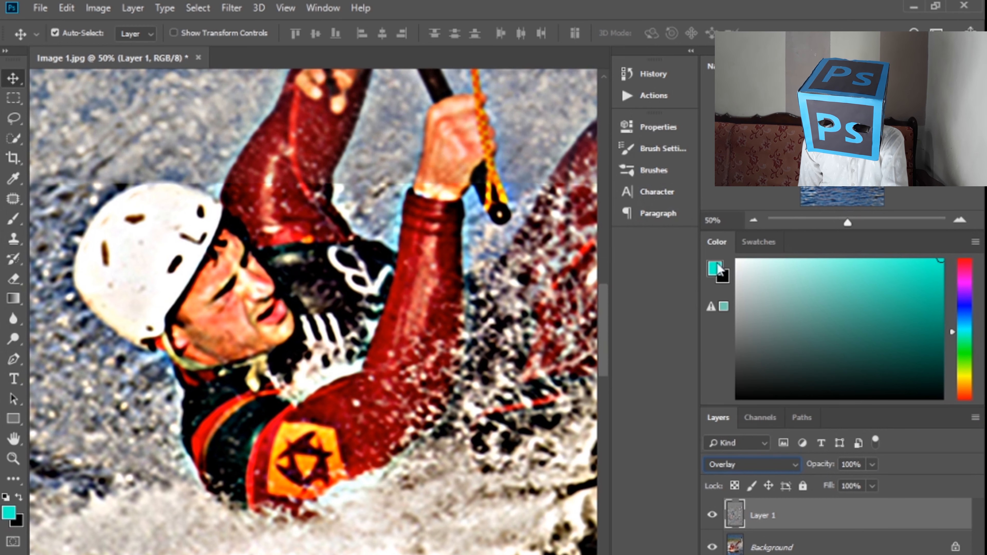
pyautogui.hotkey('ctrl', '0')
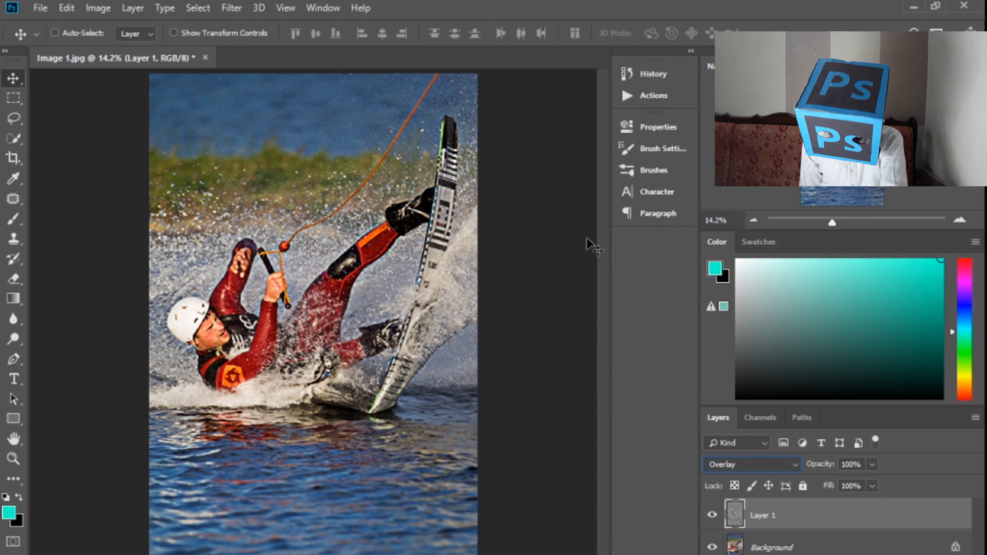
pyautogui.hotkey('ctrl', '+')
pyautogui.hotkey('ctrl', '+')
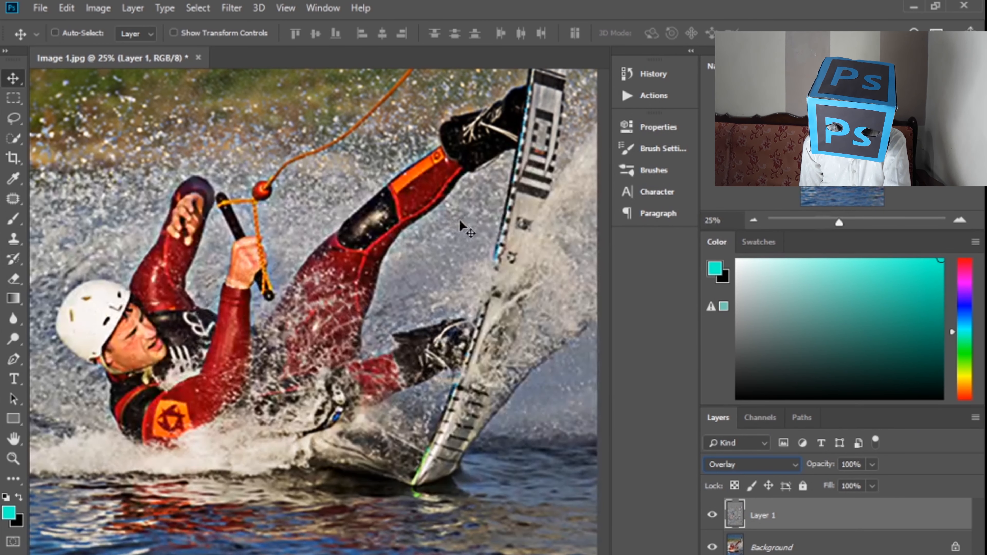
pyautogui.hotkey('ctrl', '0')
pyautogui.click(709, 515)
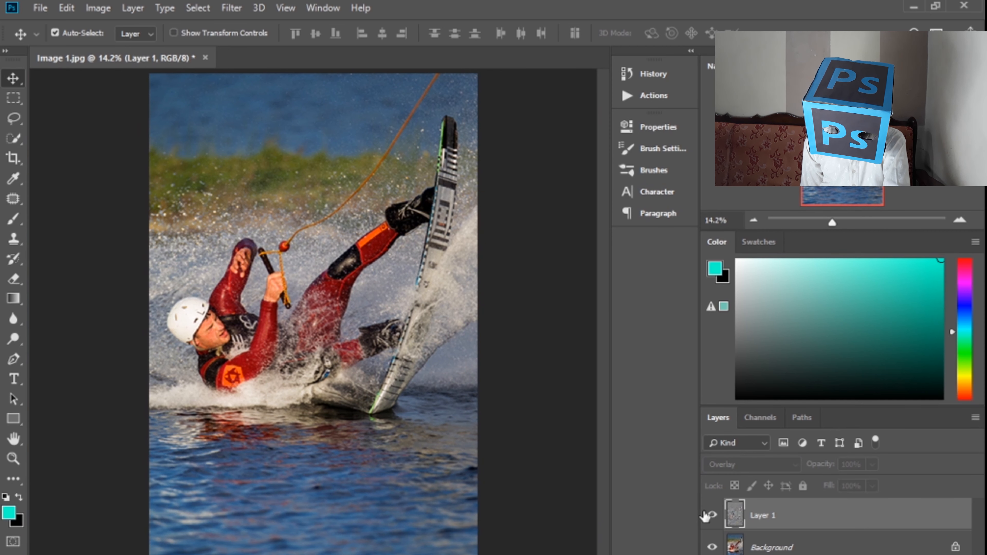
pyautogui.click(711, 515)
# - Reduce the Overlay layer's opacity to 21%
pyautogui.click(870, 468)
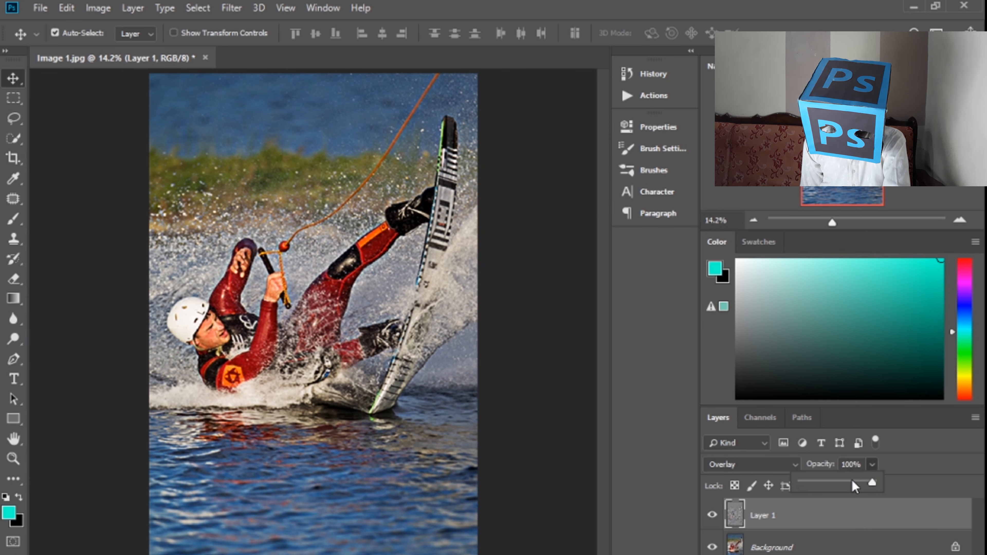
pyautogui.moveTo(852, 480); pyautogui.dragTo(816, 486)
pyautogui.click(974, 462)
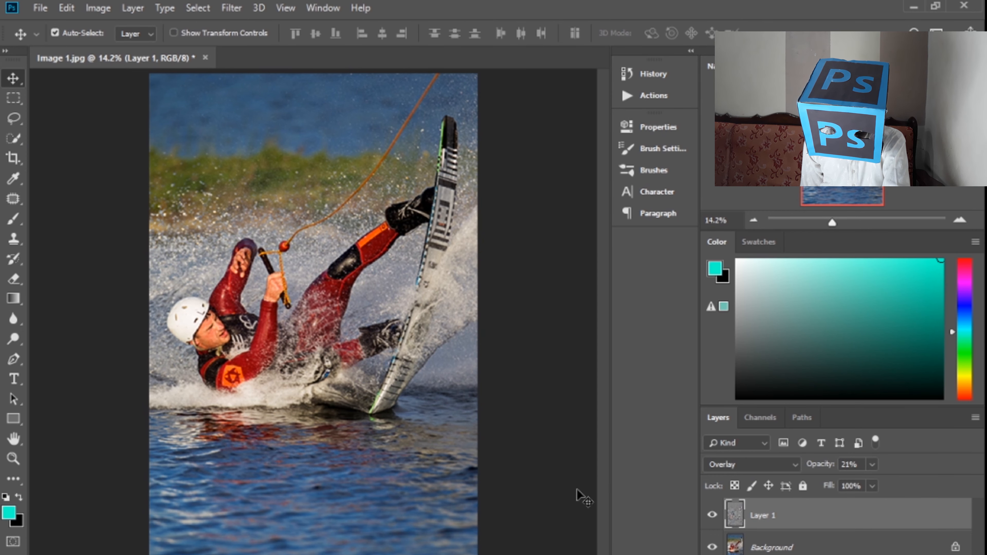
# - Compare the rider's face and suit with the high-pass layer hidden and shown at 33.3% zoom
pyautogui.hotkey('ctrl', '+')
pyautogui.hotkey('ctrl', '+')
pyautogui.hotkey('ctrl', '+')
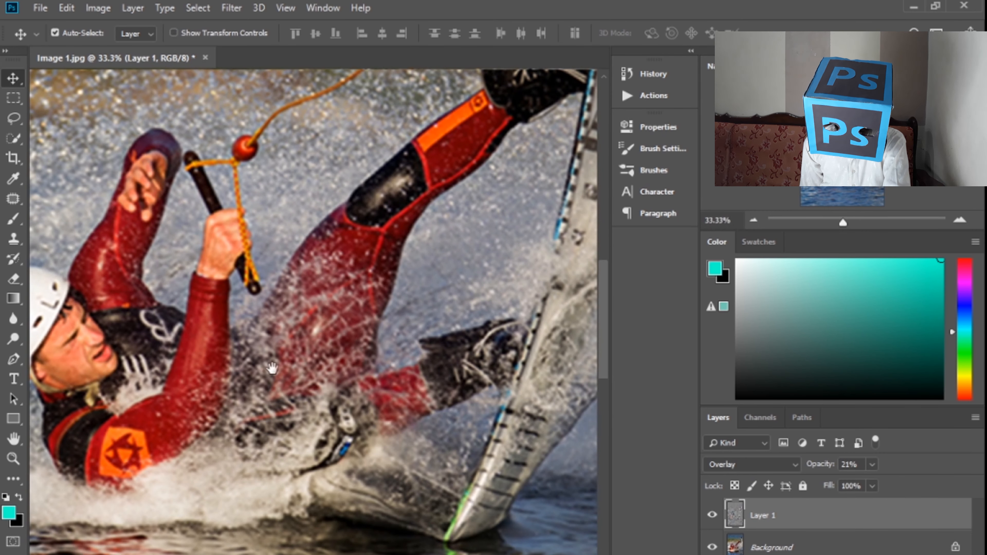
pyautogui.moveTo(288, 361); pyautogui.dragTo(413, 285)
pyautogui.click(712, 515)
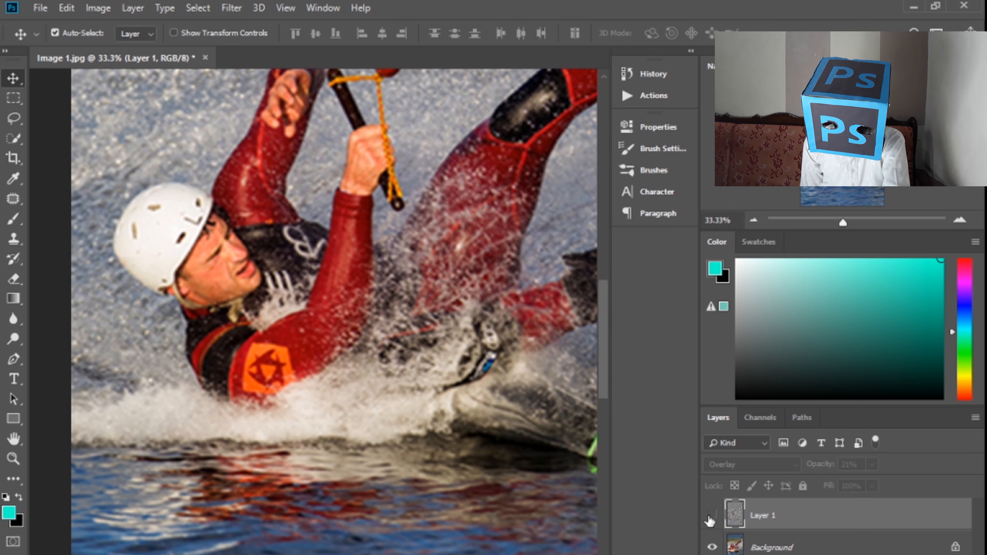
pyautogui.click(711, 517)
pyautogui.click(710, 517)
pyautogui.click(711, 517)
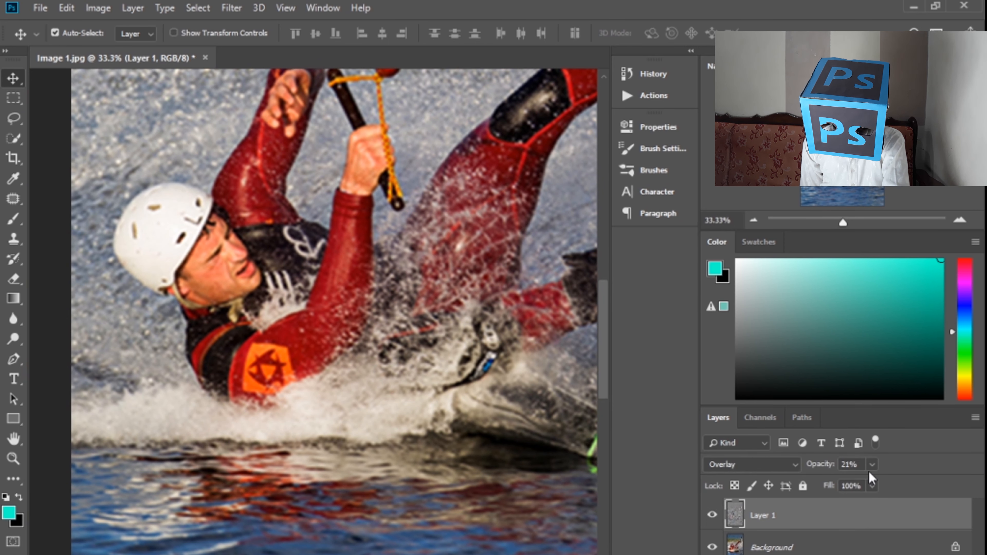
# - Raise the high-pass layer's opacity to 64% and toggle its visibility to compare the sharpening close up and on the whole photo
pyautogui.click(872, 465)
pyautogui.moveTo(870, 481); pyautogui.dragTo(904, 487)
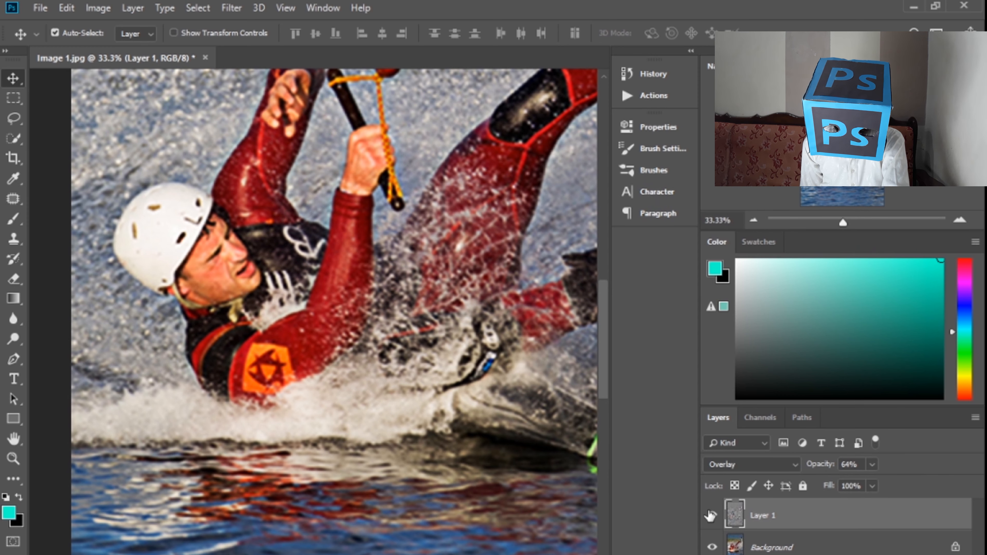
pyautogui.click(712, 516)
pyautogui.click(713, 517)
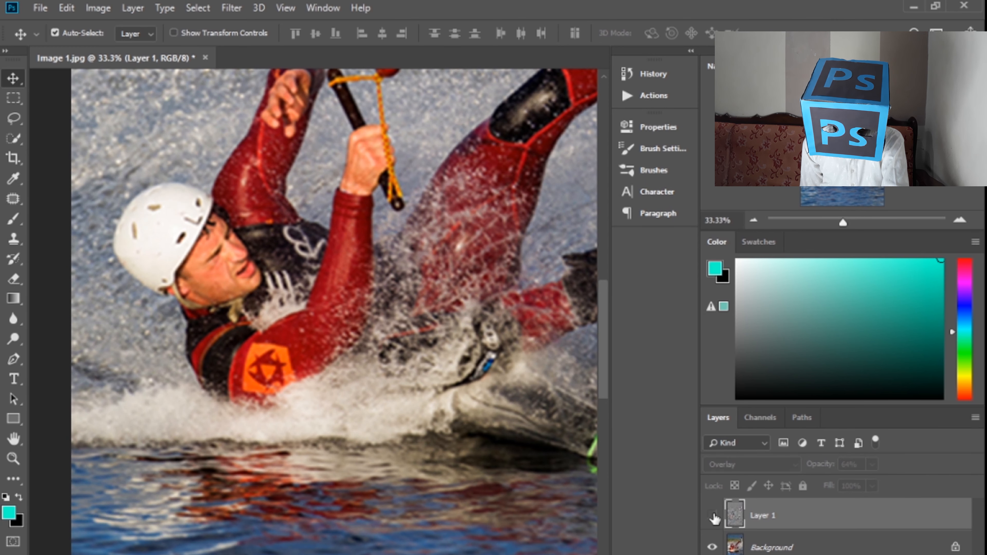
pyautogui.hotkey('ctrl', '0')
pyautogui.click(713, 516)
pyautogui.click(713, 516)
pyautogui.click(713, 517)
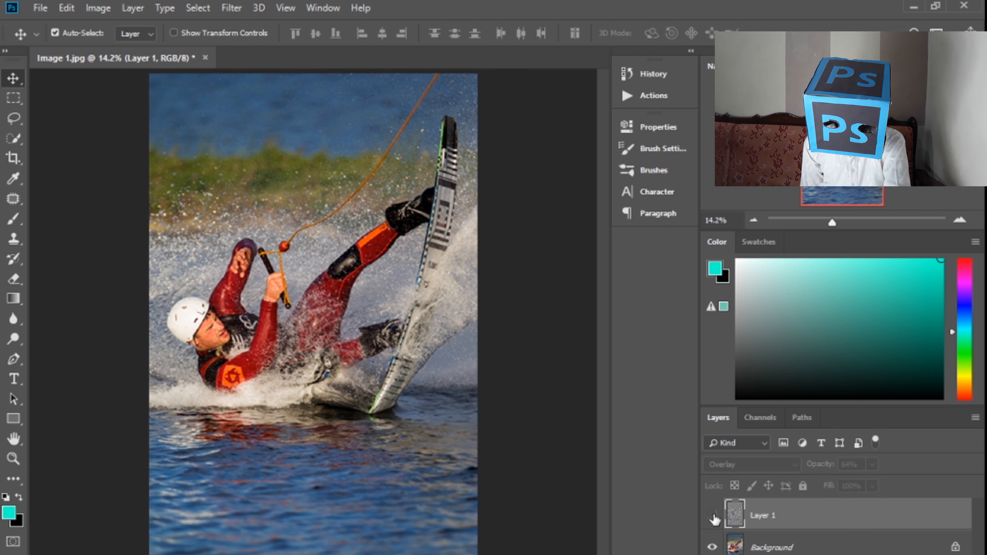